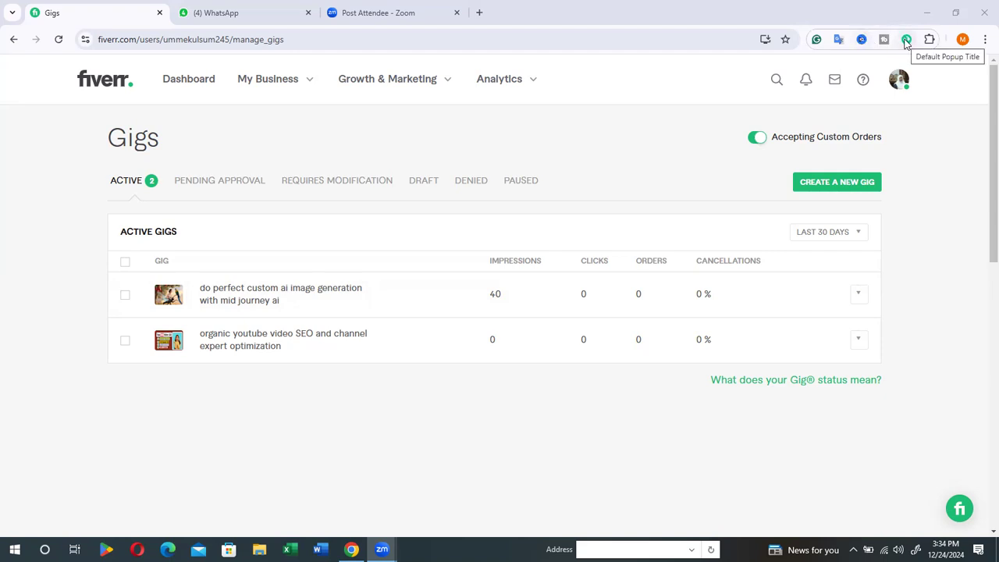
For the Gigs page, choose Random Interval in Auto Refresh Plus and set its minimum to 250 seconds.
{"action": "left_click", "coordinate": [906, 40]}
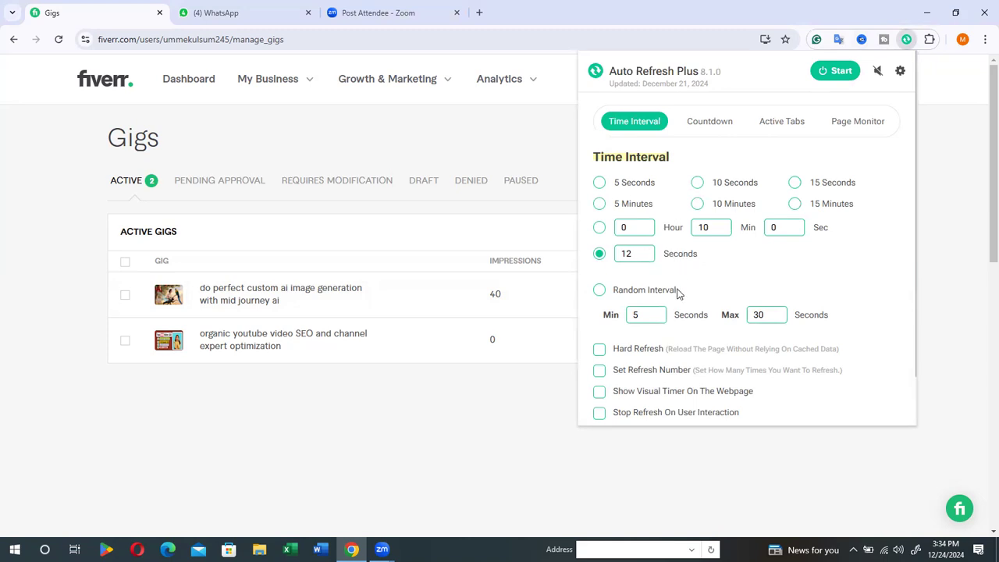
{"action": "left_click", "coordinate": [600, 291]}
{"action": "left_click", "coordinate": [638, 314]}
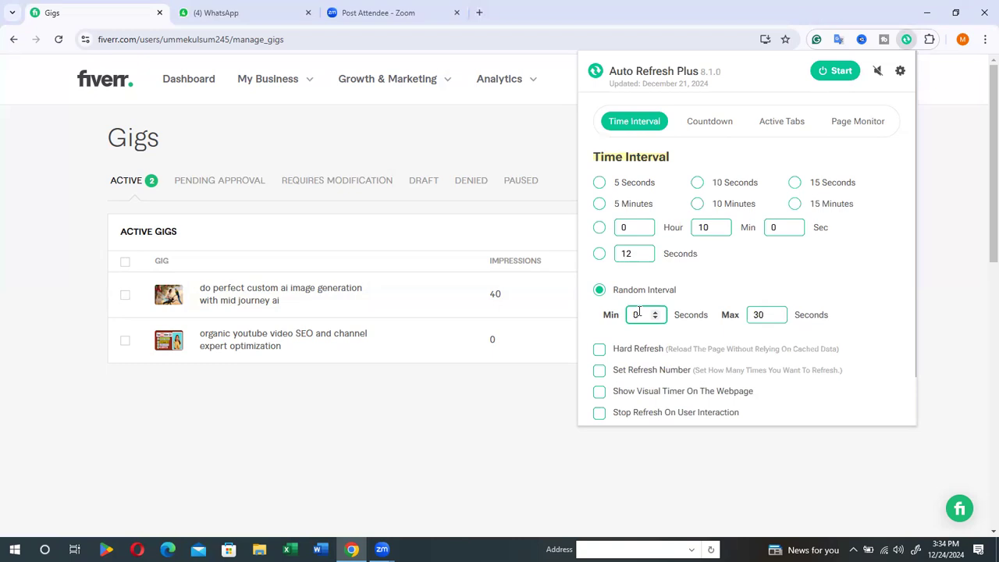
{"action": "type", "text": "05"}
{"action": "type", "text": "50"}
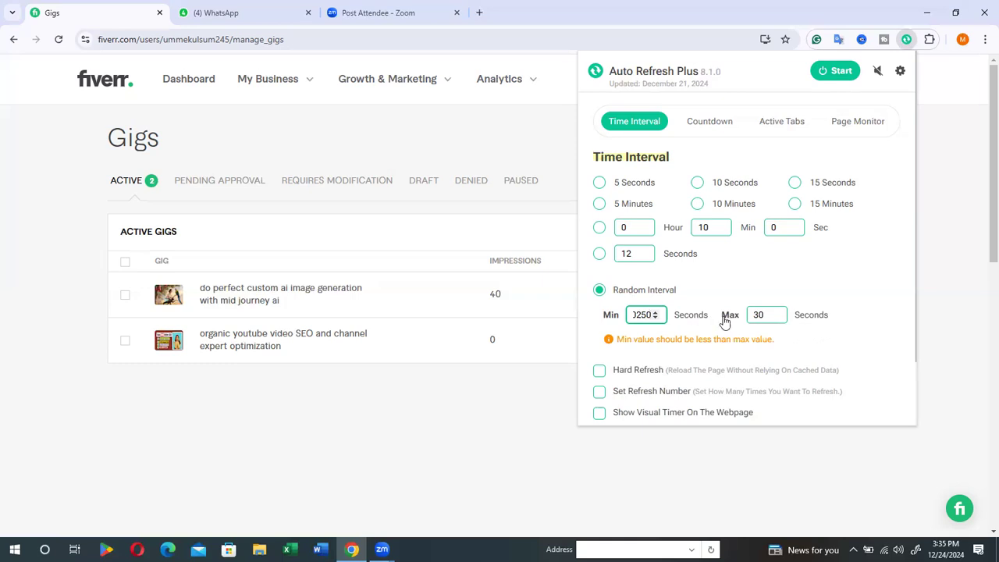
Set the Random Interval maximum for the Gigs page to 320 seconds.
{"action": "left_click", "coordinate": [765, 315]}
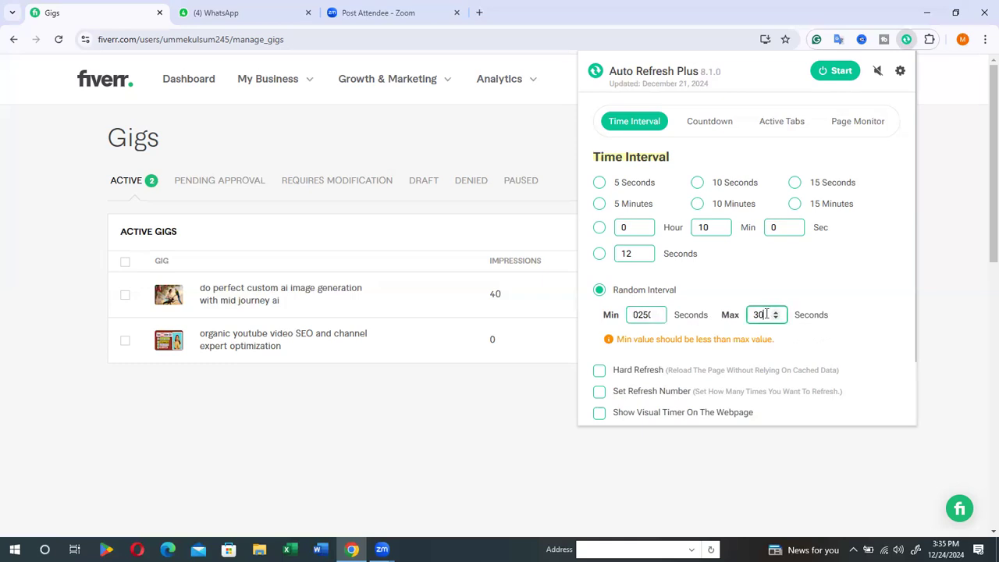
{"action": "key", "text": "BackSpace"}
{"action": "type", "text": "035"}
{"action": "type", "text": "032"}
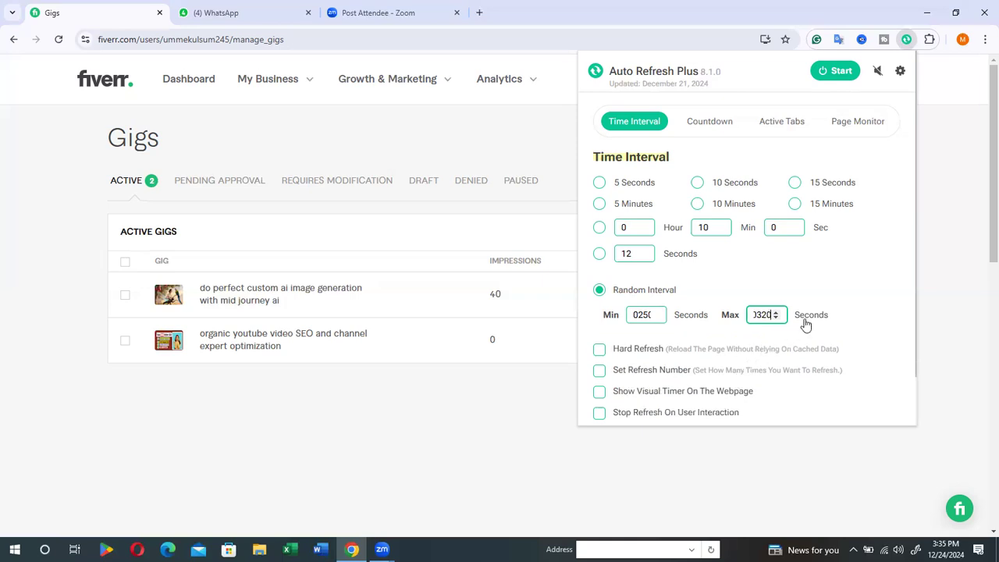
Enable Hard Refresh, start auto-refreshing the Gigs page, and allow the extension's additional permissions.
{"action": "left_click", "coordinate": [599, 350]}
{"action": "left_click", "coordinate": [837, 70]}
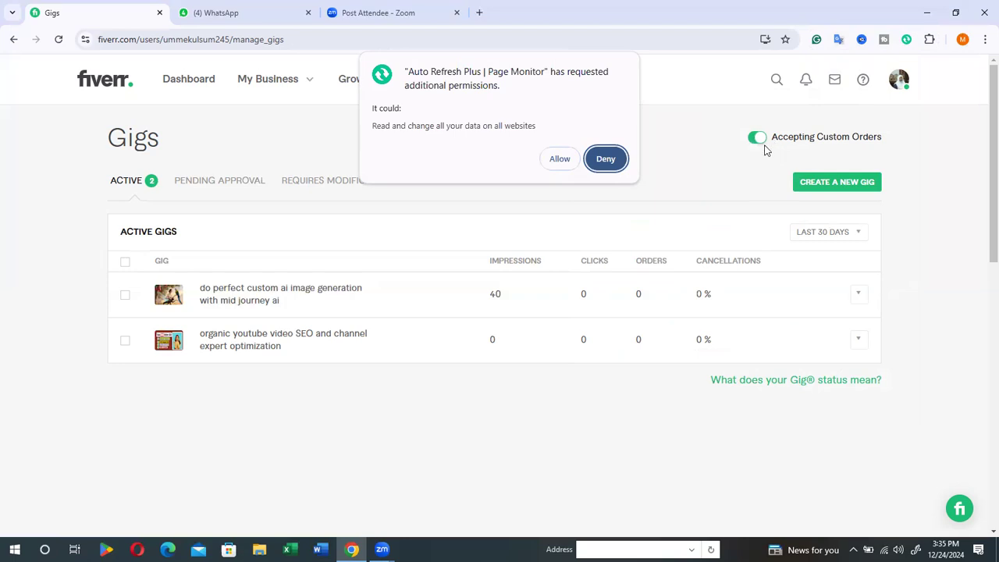
{"action": "left_click", "coordinate": [559, 158]}
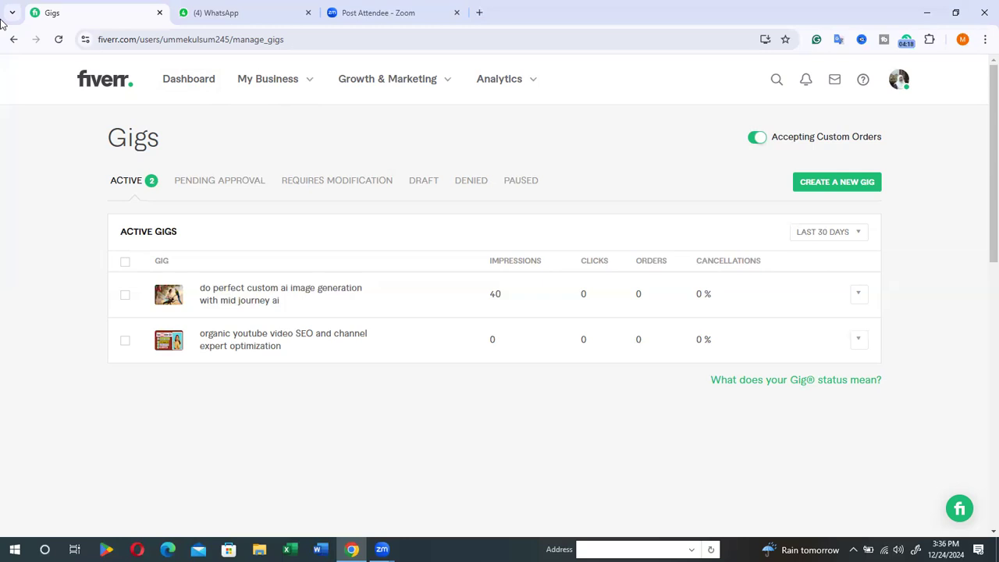
Go back through the gig editing pages to open the seller dashboard, and close the WhatsApp and Zoom tabs.
{"action": "left_click", "coordinate": [14, 39]}
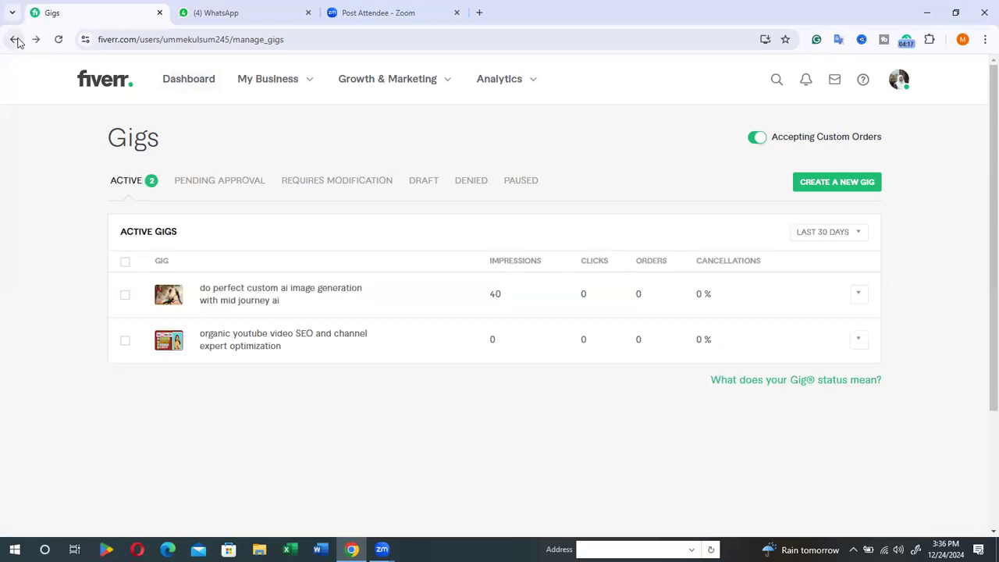
{"action": "left_click", "coordinate": [14, 41]}
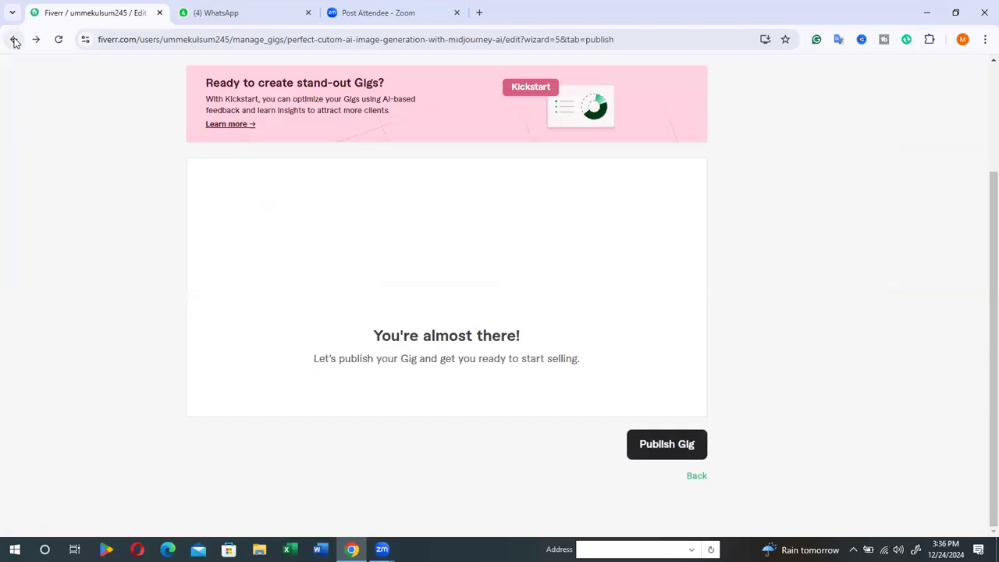
{"action": "left_click", "coordinate": [14, 40]}
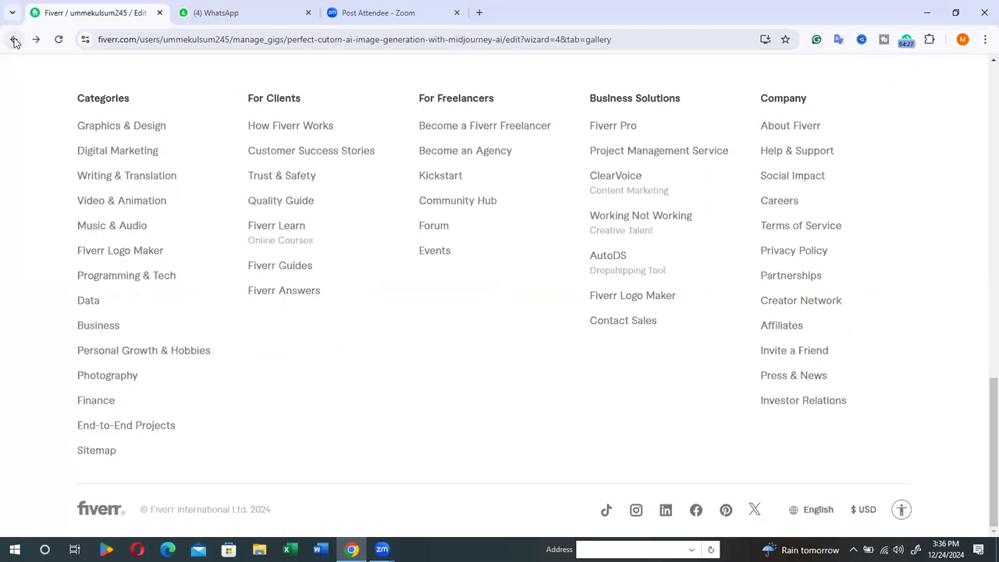
{"action": "left_click", "coordinate": [14, 40]}
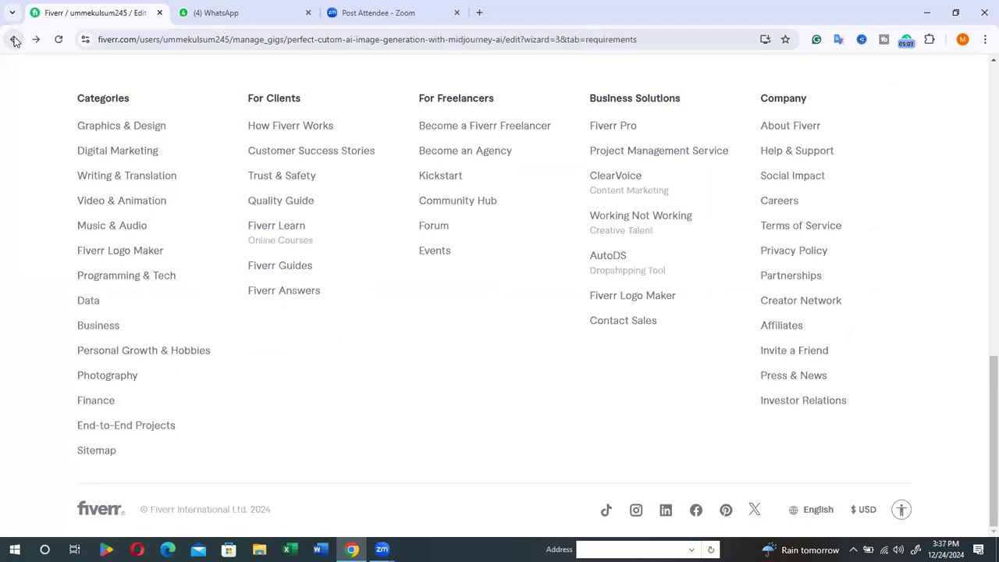
{"action": "left_click", "coordinate": [14, 41]}
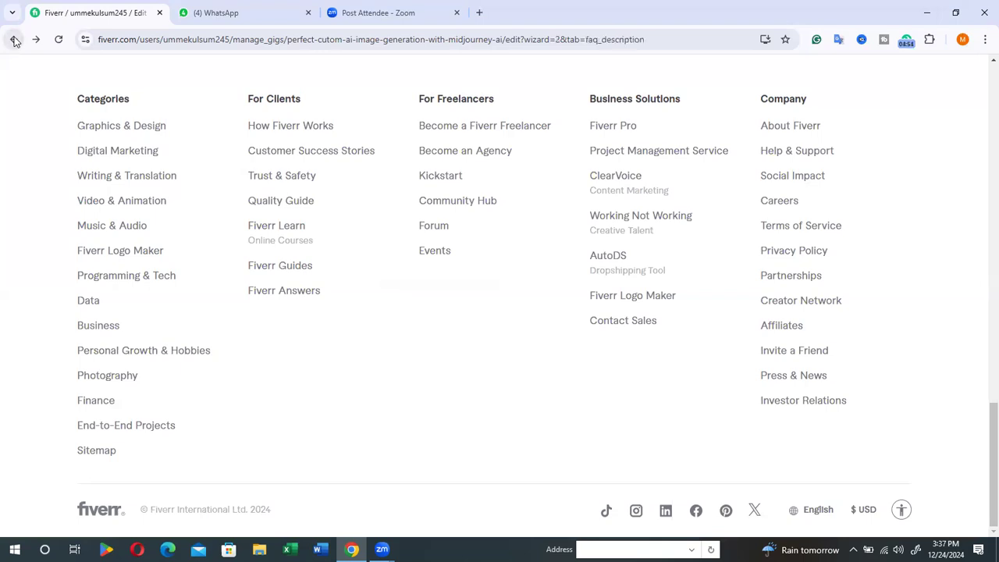
{"action": "left_click", "coordinate": [14, 41]}
{"action": "left_click", "coordinate": [14, 41]}
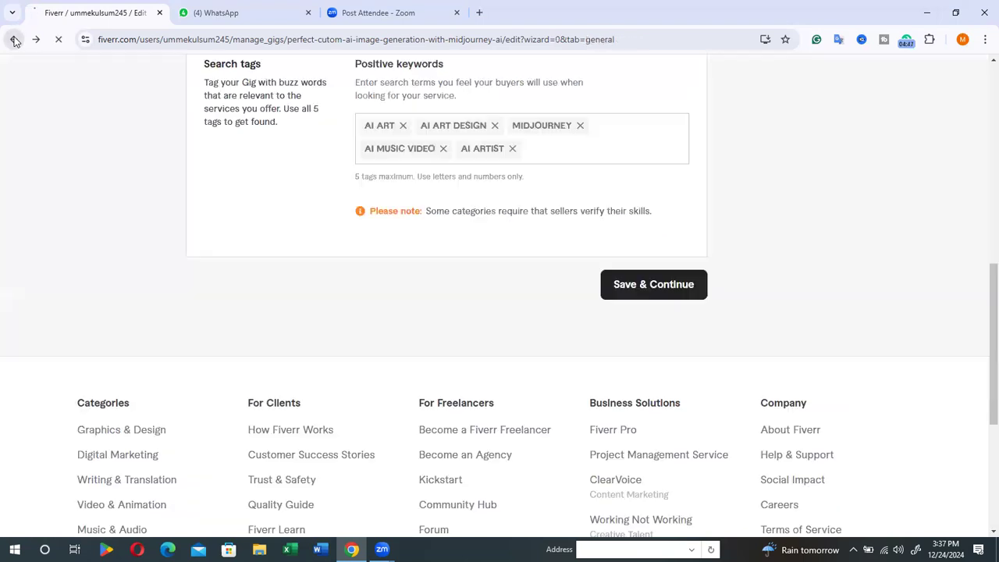
{"action": "left_click", "coordinate": [14, 41]}
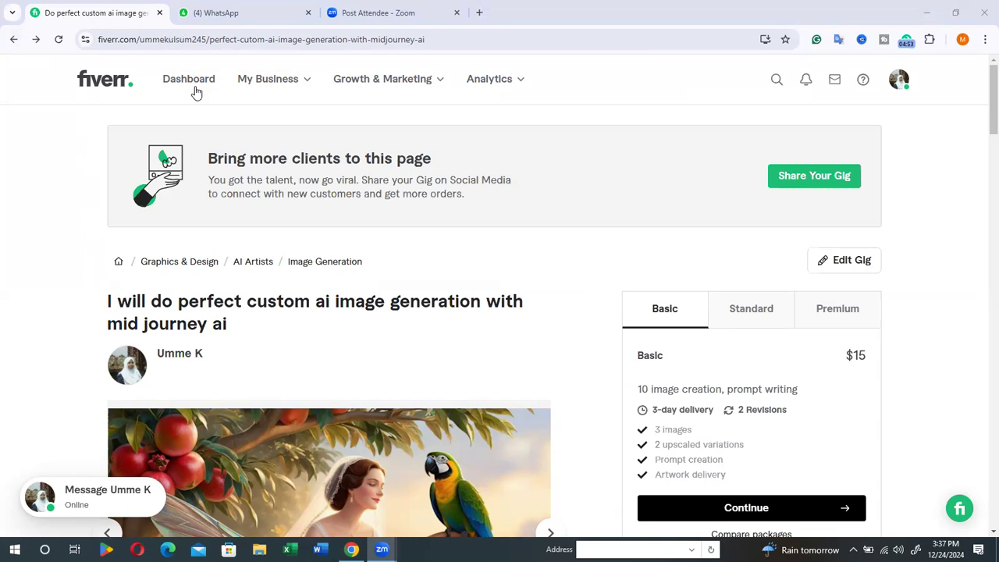
{"action": "left_click", "coordinate": [171, 81]}
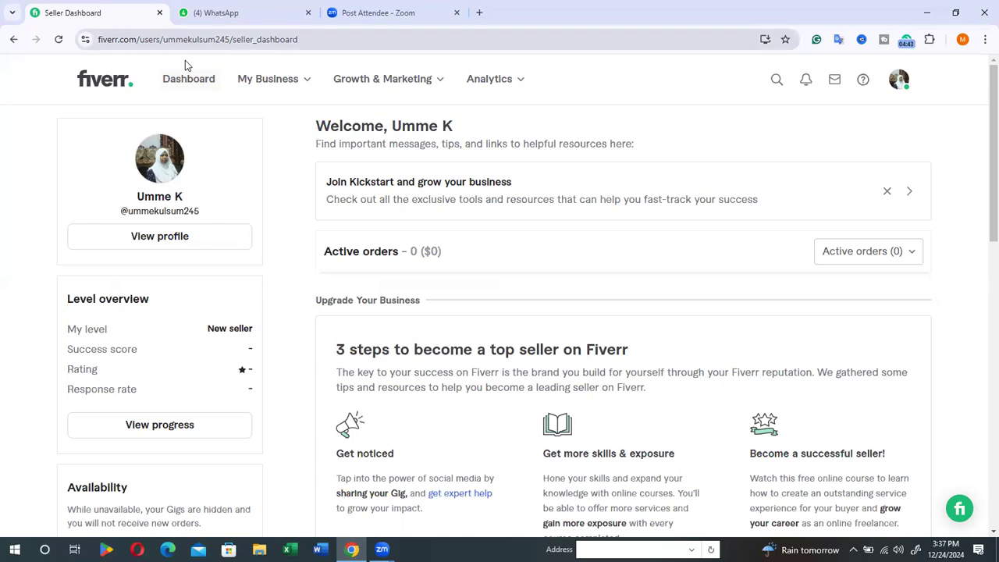
{"action": "left_click", "coordinate": [308, 12]}
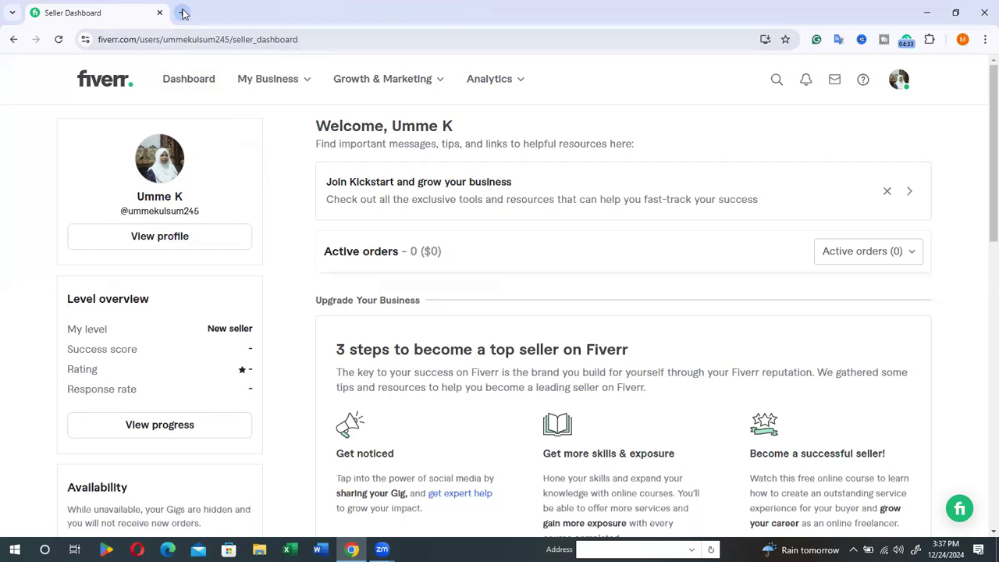
Open Fiverr in a new browser tab and go to the seller's profile page.
{"action": "left_click", "coordinate": [182, 13]}
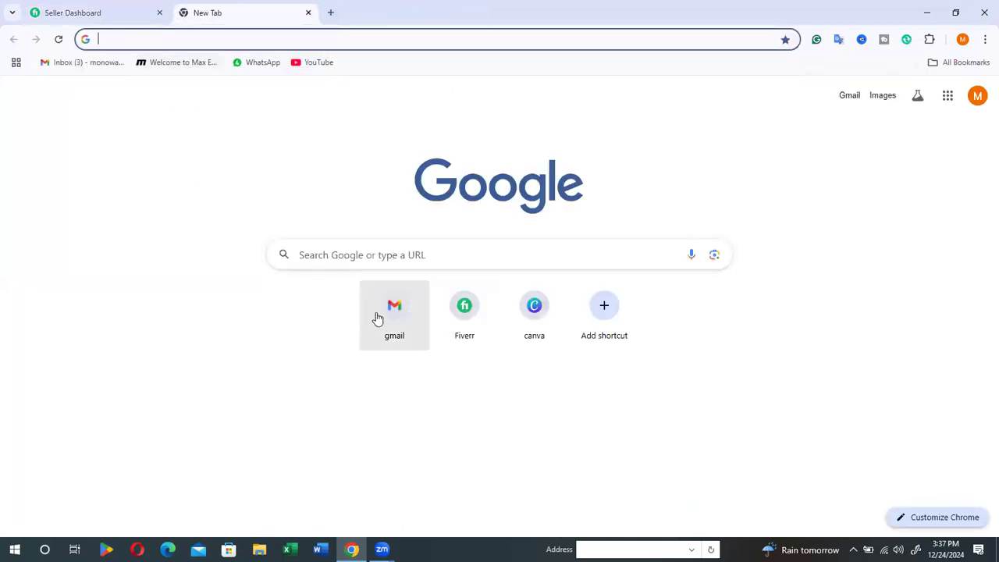
{"action": "left_click", "coordinate": [463, 307]}
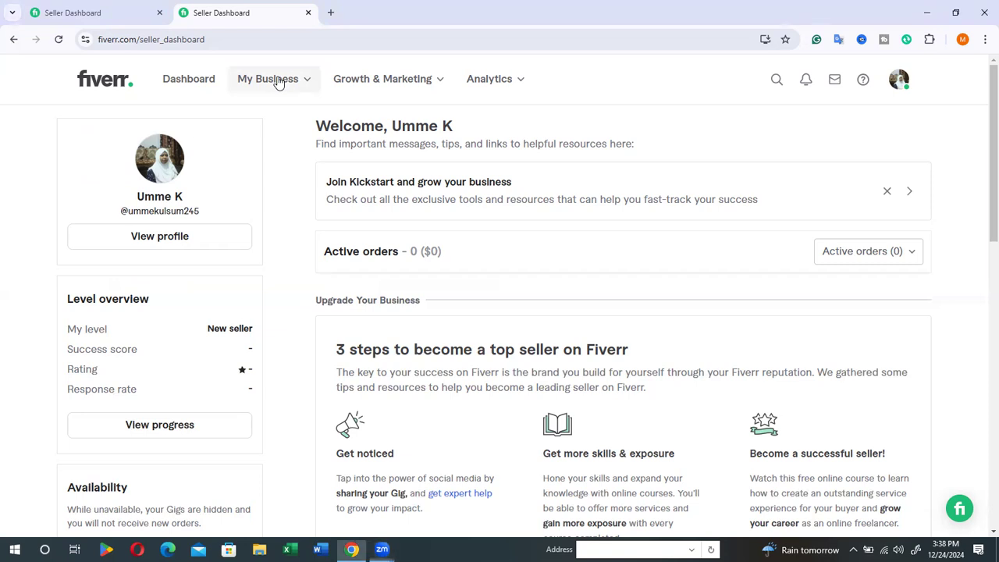
{"action": "left_click", "coordinate": [279, 82]}
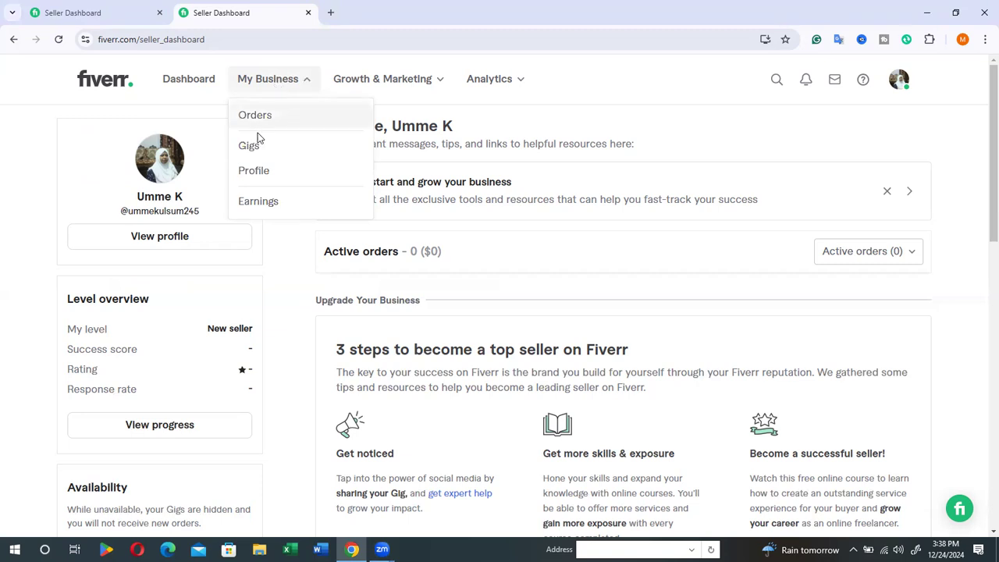
{"action": "left_click", "coordinate": [252, 173]}
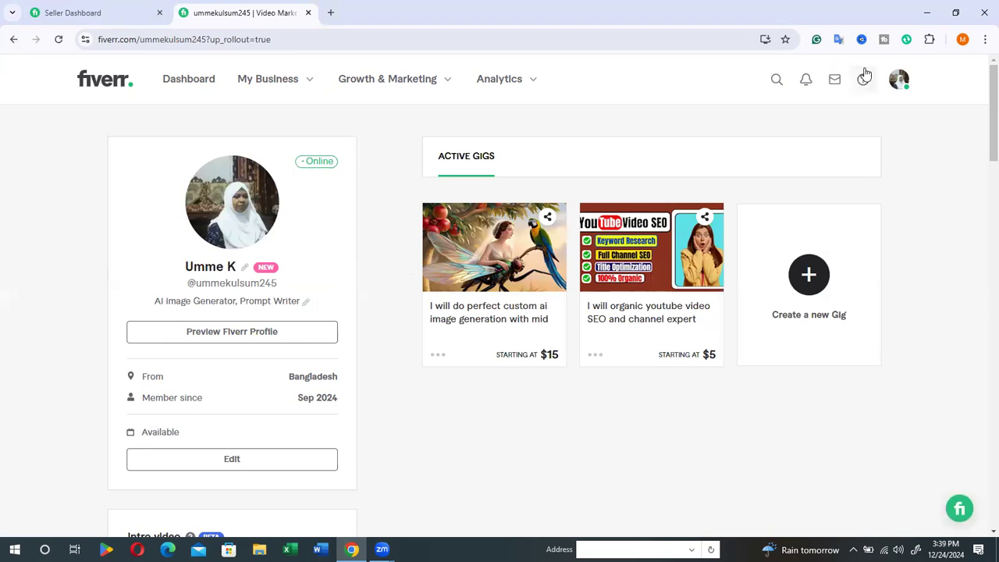
For the profile page, choose Random Interval in Auto Refresh Plus and set its minimum to 315 seconds.
{"action": "left_click", "coordinate": [907, 40]}
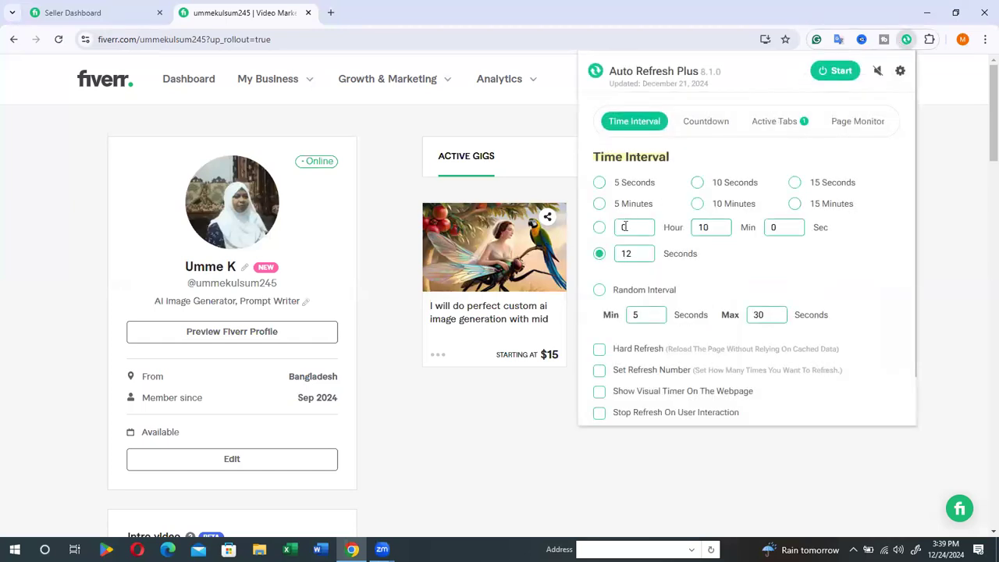
{"action": "left_click", "coordinate": [599, 290]}
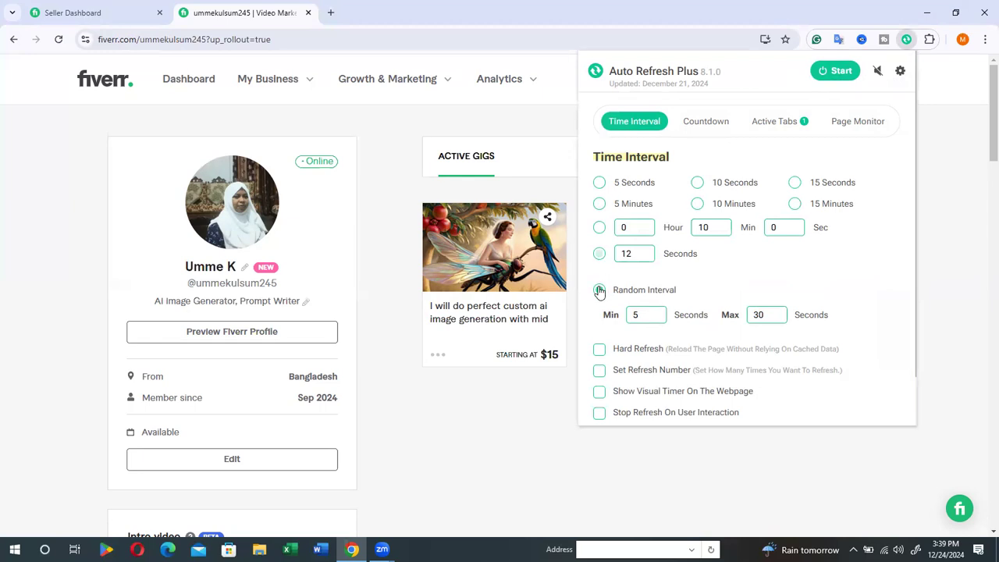
{"action": "left_click", "coordinate": [641, 314]}
{"action": "type", "text": "5"}
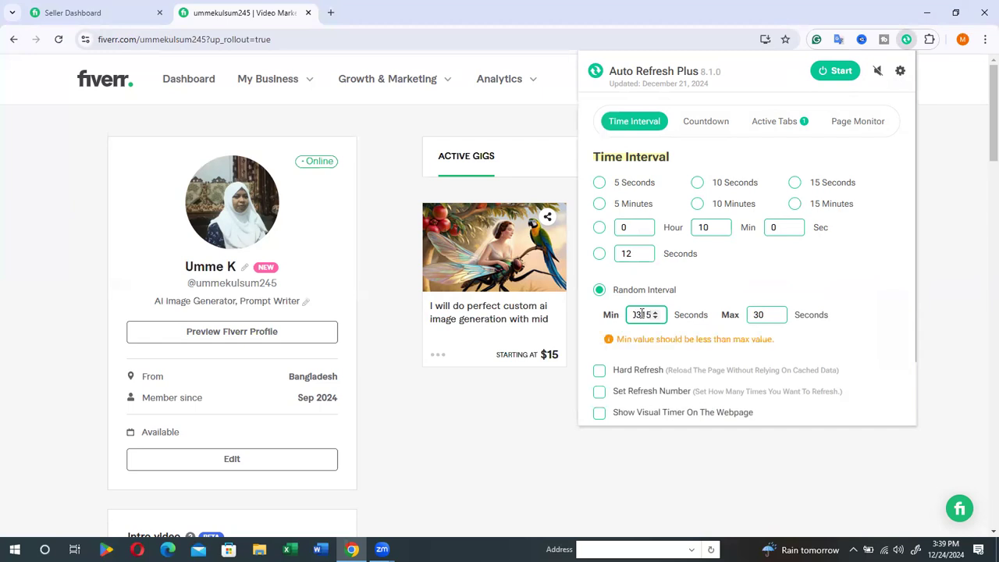
Set the Random Interval maximum for the profile page to 520 seconds.
{"action": "left_click", "coordinate": [770, 314]}
{"action": "key", "text": "BackSpace"}
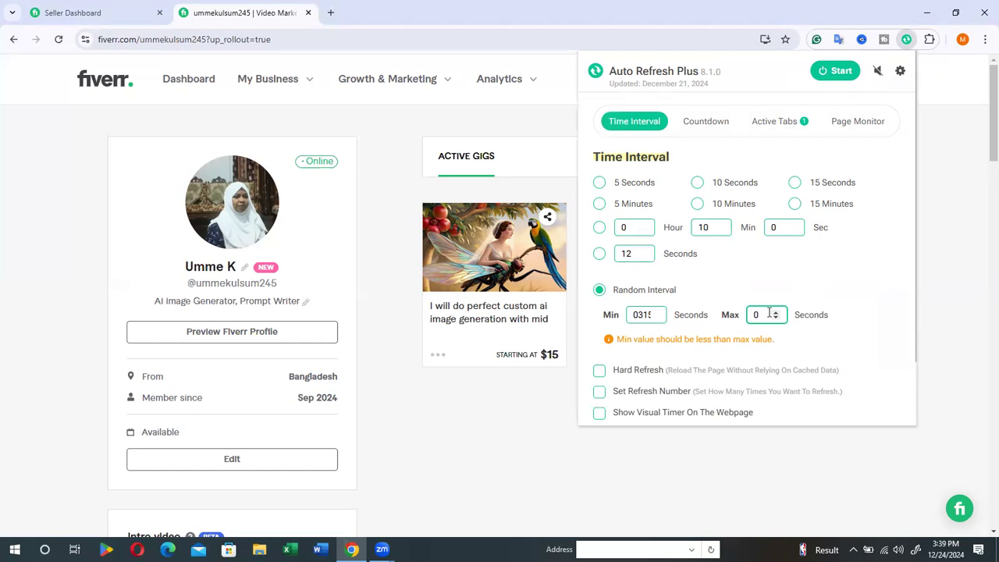
{"action": "type", "text": "52"}
{"action": "key", "text": "BackSpace"}
{"action": "key", "text": "BackSpace"}
{"action": "type", "text": "520"}
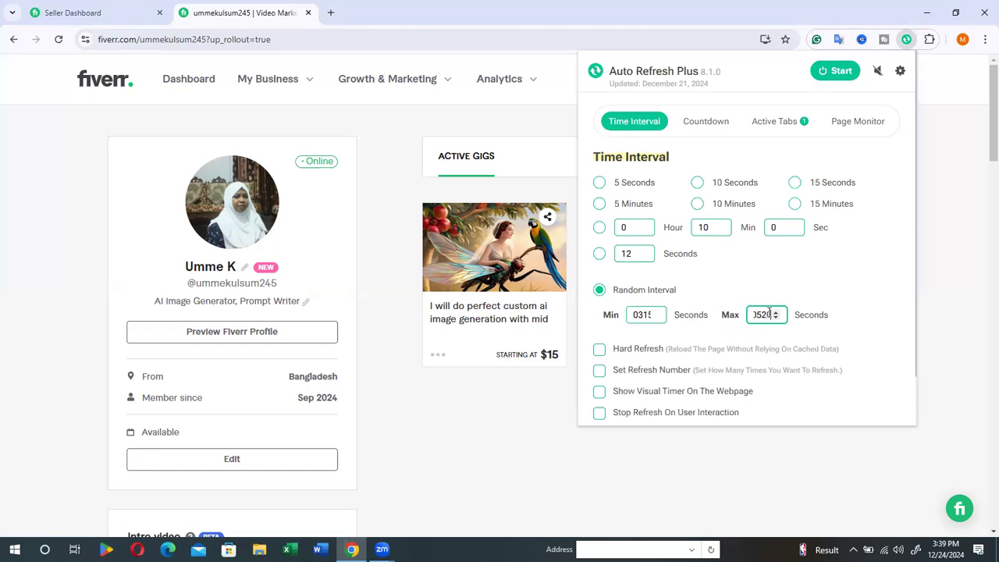
Start auto-refreshing the profile page with Hard Refresh enabled, and check the refresh countdown on the dashboard tab.
{"action": "left_click", "coordinate": [599, 350]}
{"action": "left_click", "coordinate": [841, 72]}
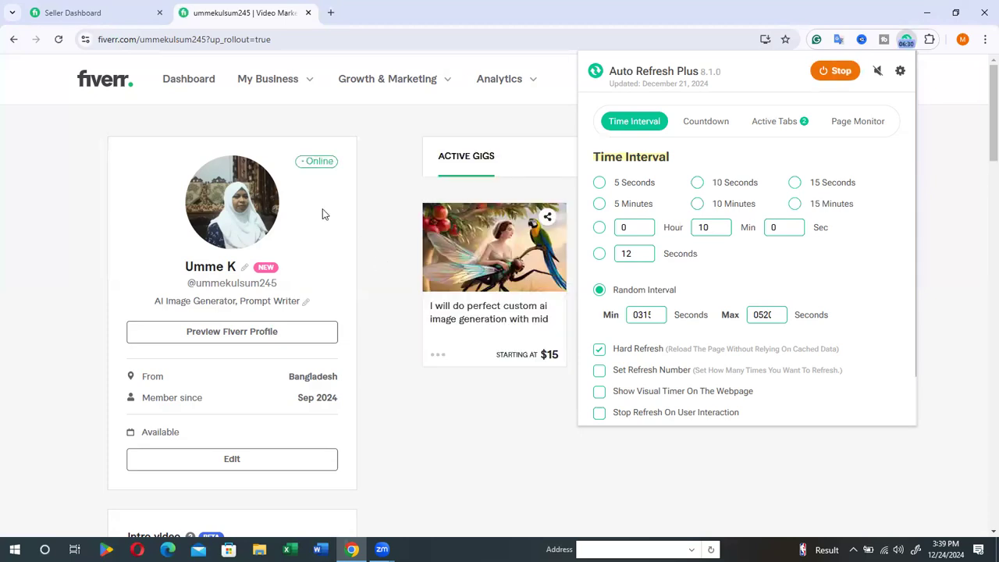
{"action": "left_click", "coordinate": [88, 12]}
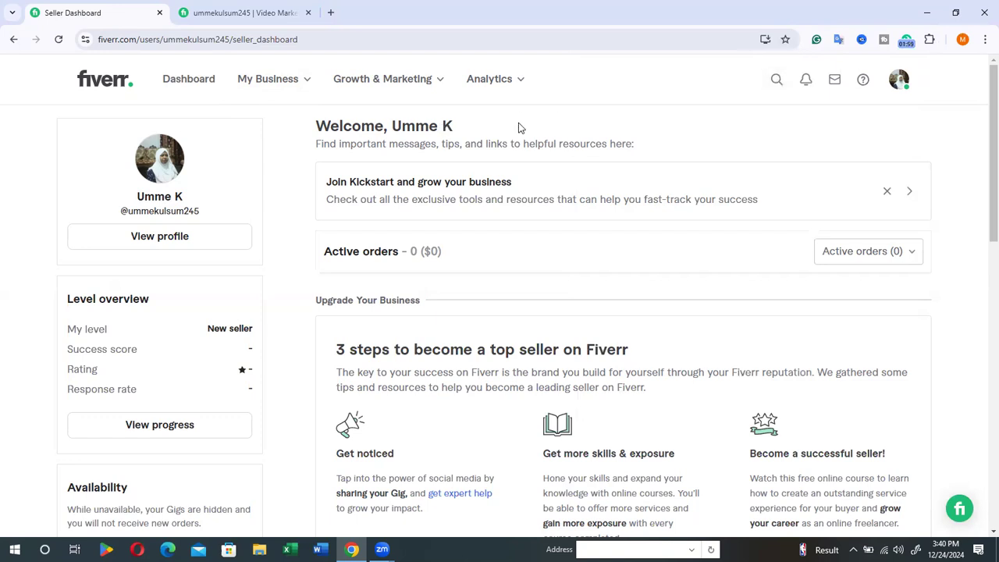
{"action": "left_click", "coordinate": [238, 15]}
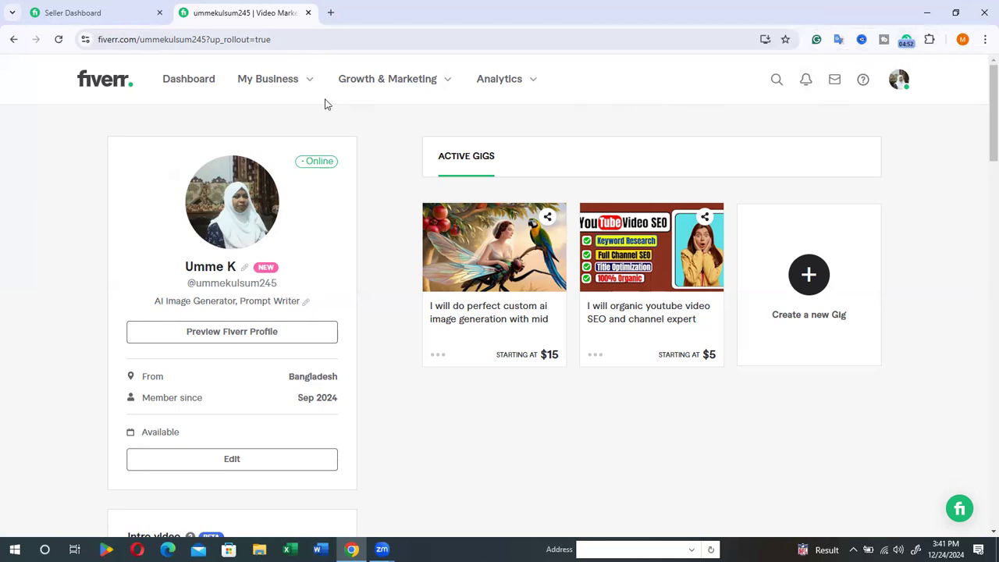
{"action": "left_click", "coordinate": [331, 14]}
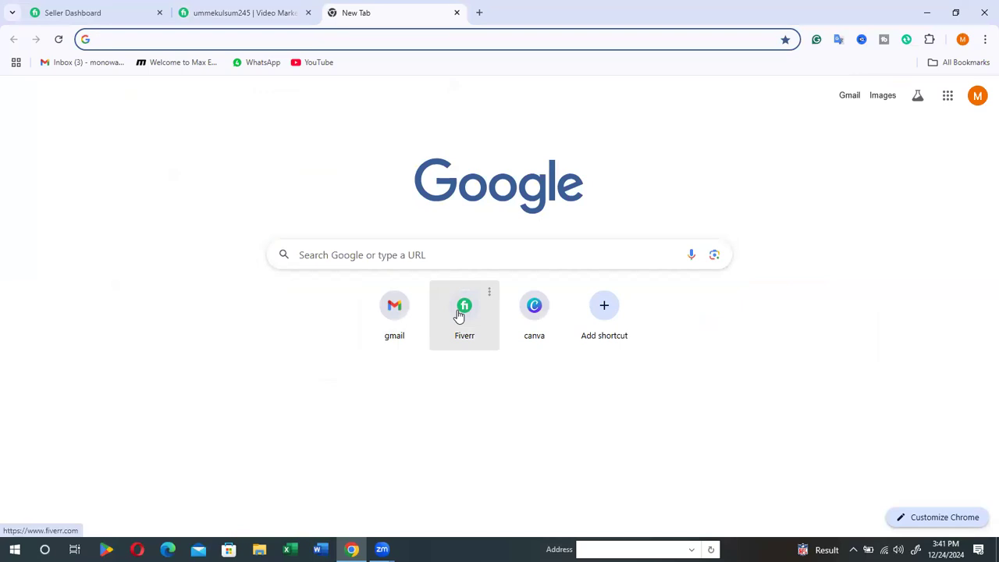
{"action": "left_click", "coordinate": [459, 315]}
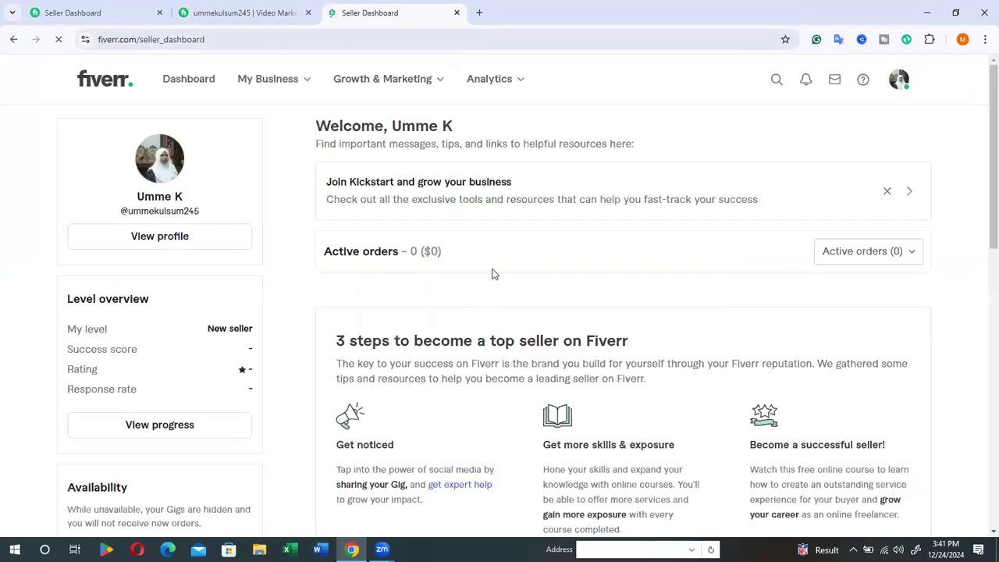
{"action": "left_click", "coordinate": [906, 40]}
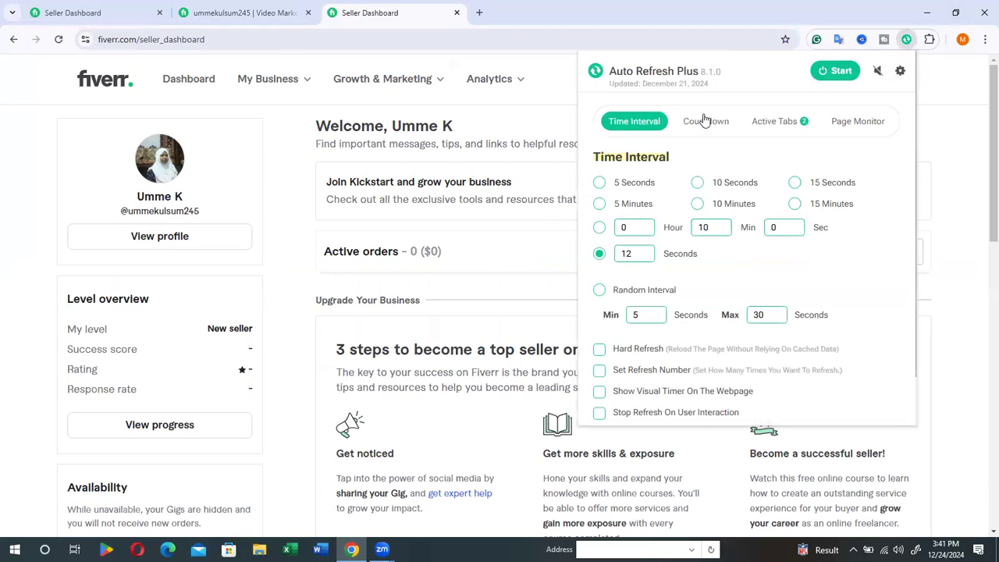
{"action": "left_click", "coordinate": [275, 82]}
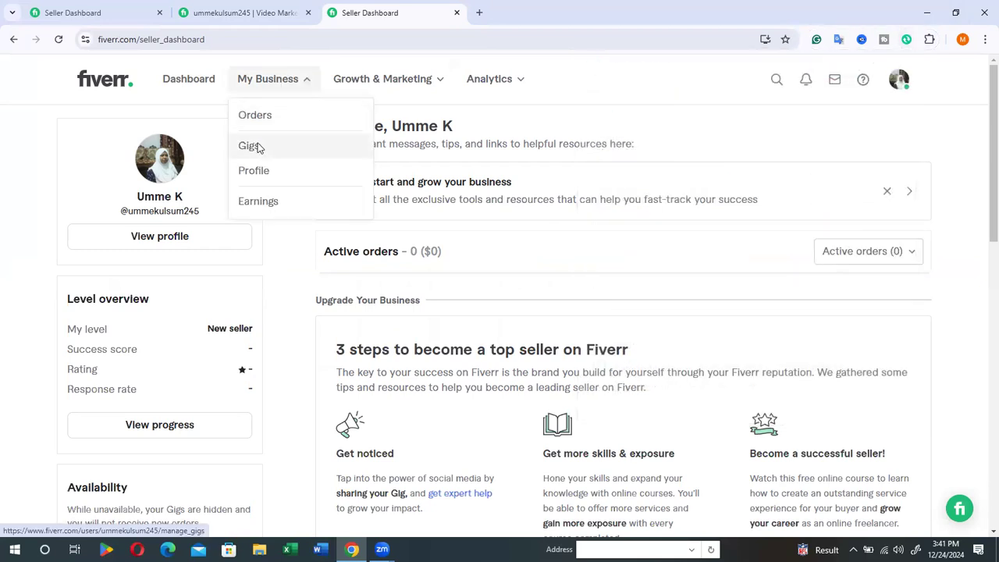
{"action": "left_click", "coordinate": [250, 146]}
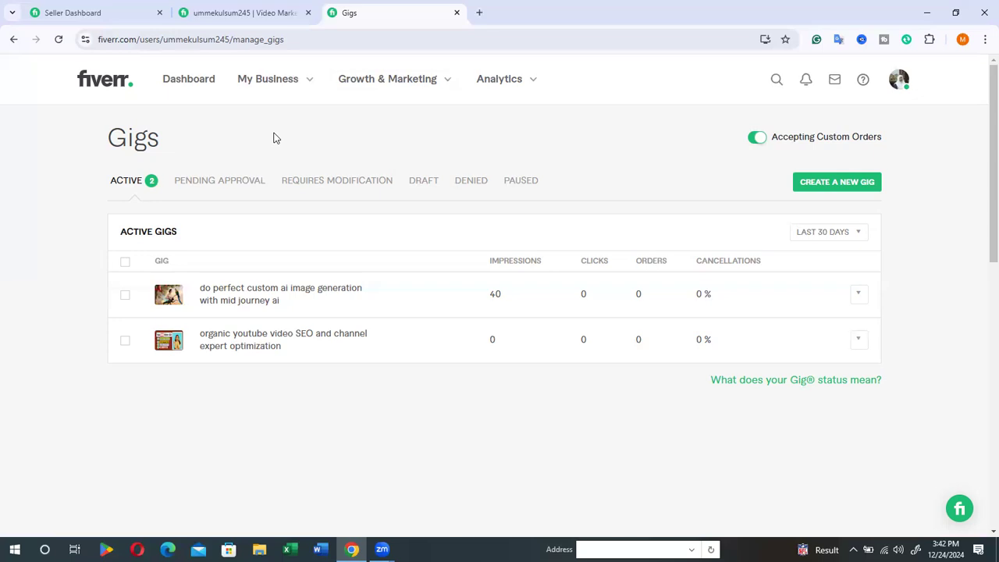
{"action": "left_click", "coordinate": [457, 22]}
Return to the seller dashboard tab and view the account's notifications.
{"action": "scroll", "coordinate": [352, 70], "scroll_direction": "down", "scroll_amount": 2}
{"action": "scroll", "coordinate": [352, 69], "scroll_direction": "up", "scroll_amount": 2}
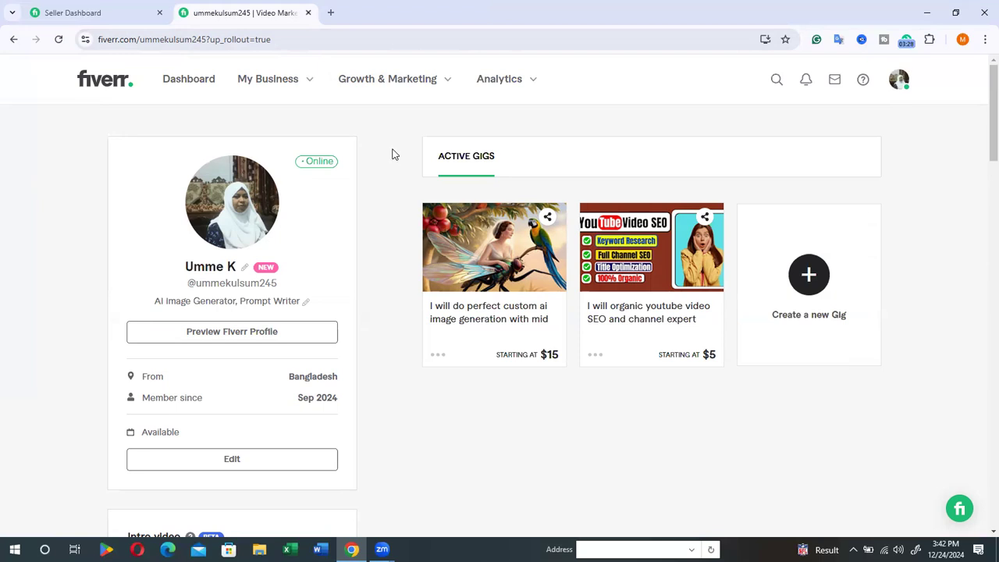
{"action": "left_click", "coordinate": [99, 10]}
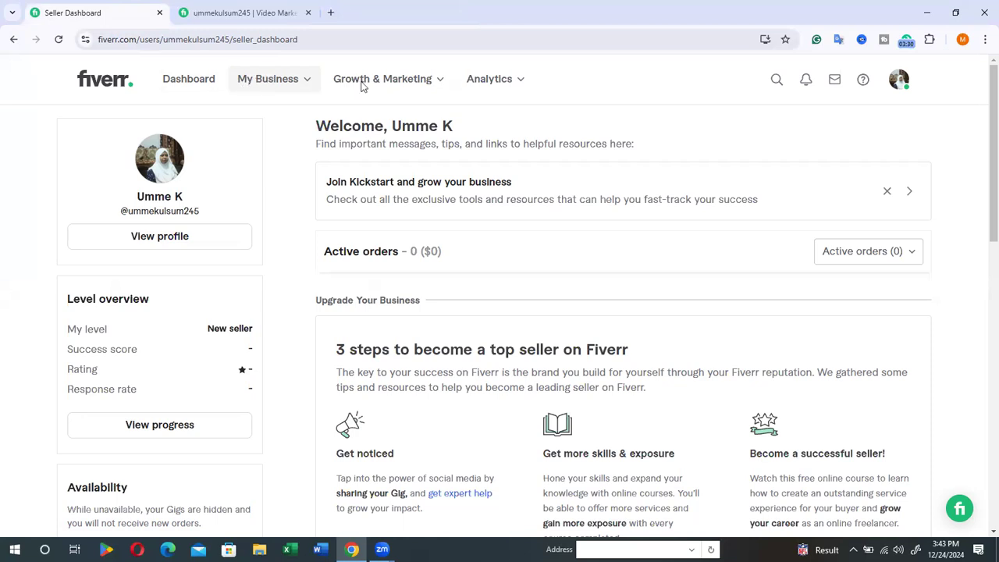
{"action": "left_click", "coordinate": [808, 81]}
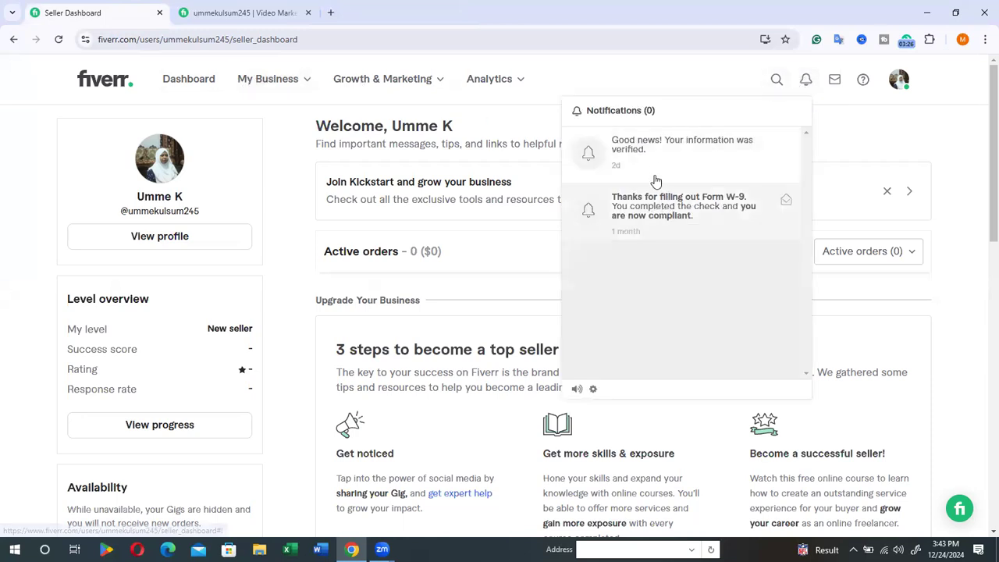